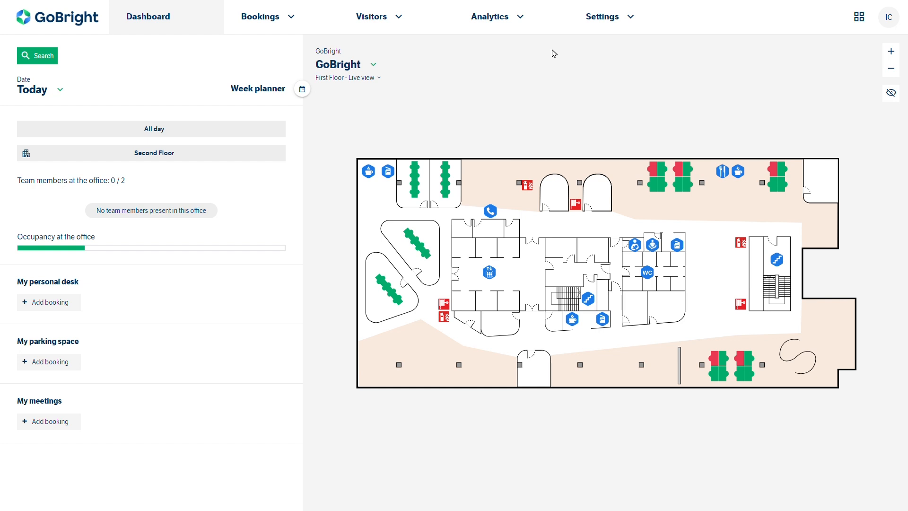
- Open the Southampton configuration in the Visit settings and review its Visitor type and badge layout
click(622, 21)
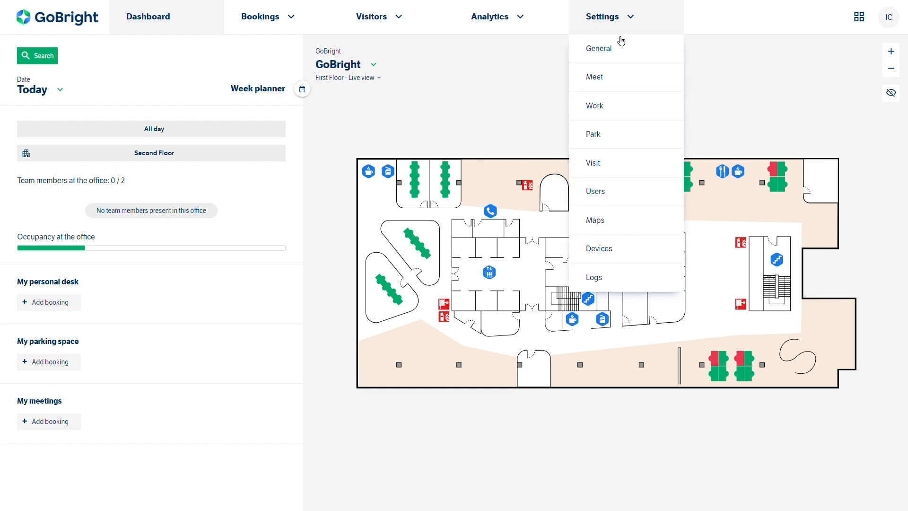
click(598, 165)
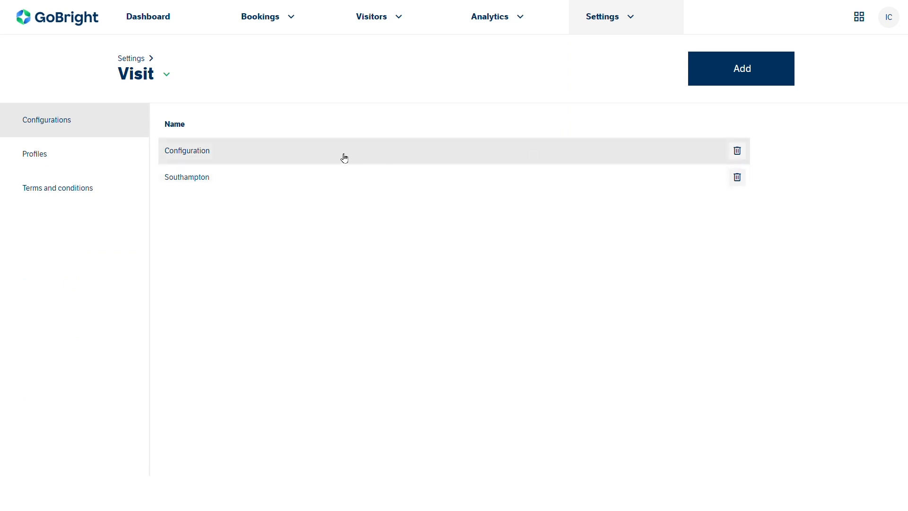
click(220, 179)
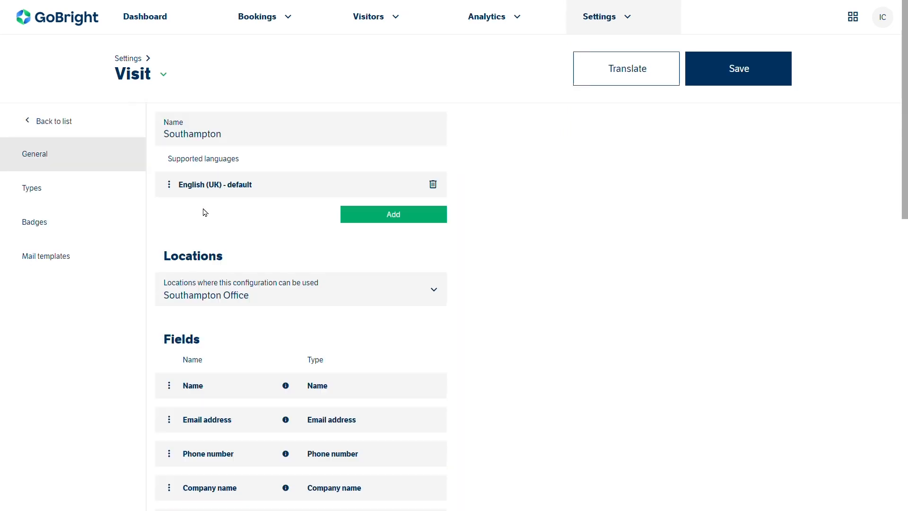
click(24, 191)
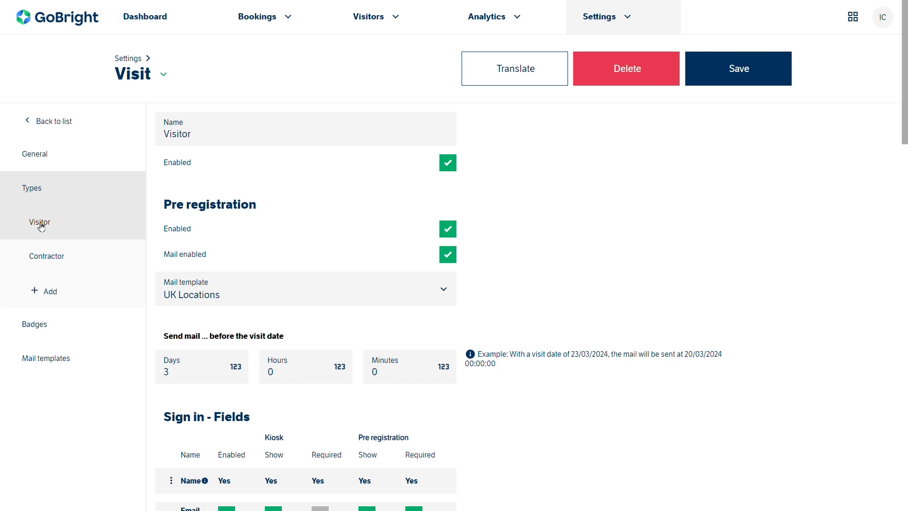
click(41, 331)
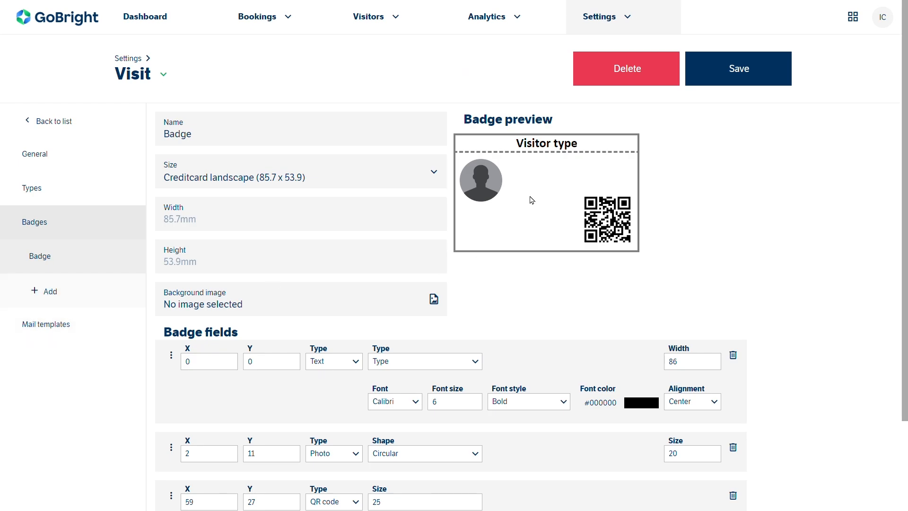
- Delete the visitor panel.jpg image item from the UK Locations mail template
click(63, 330)
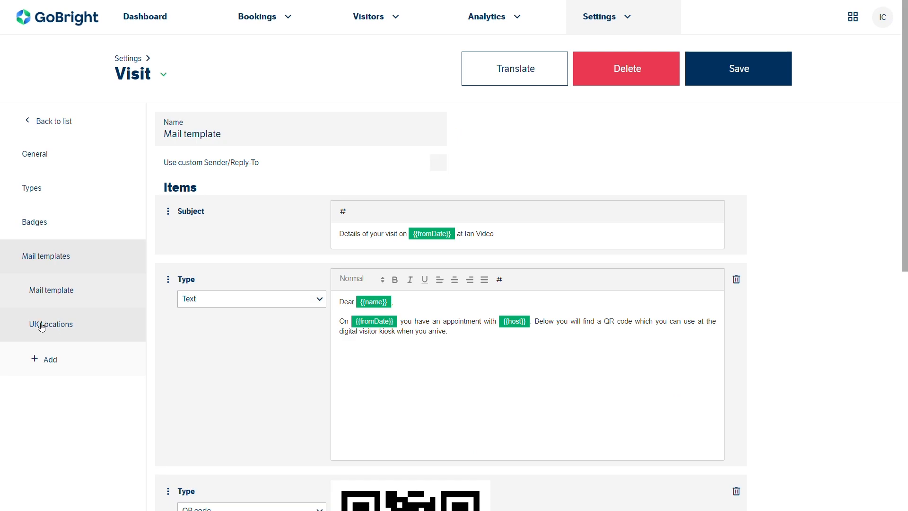
click(58, 329)
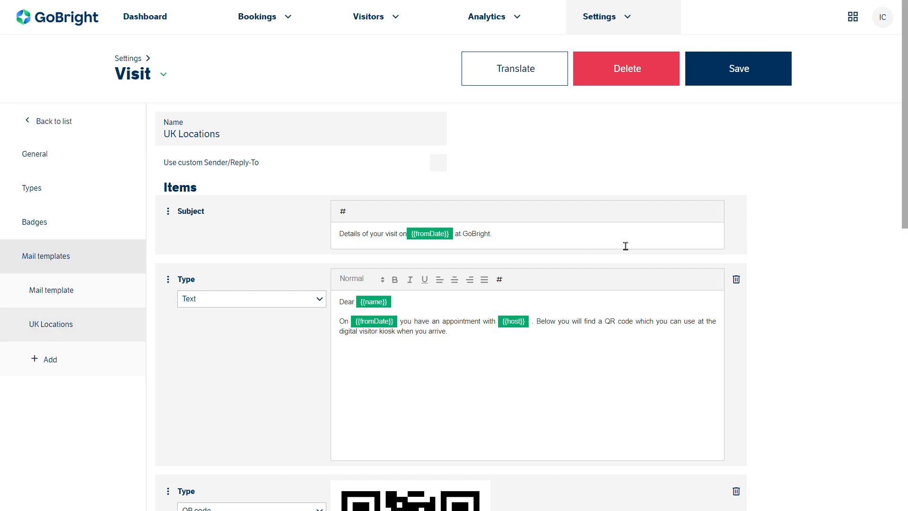
scroll(636, 240, down, 9)
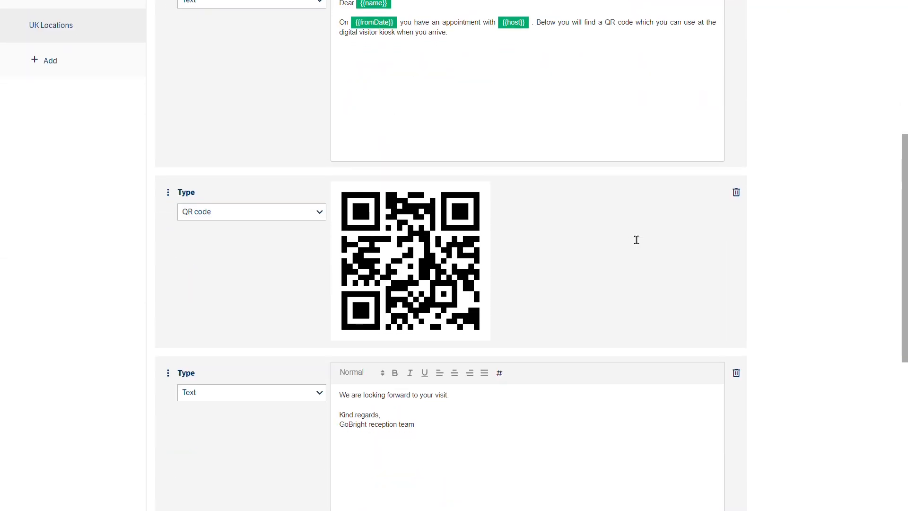
scroll(414, 274, down, 1)
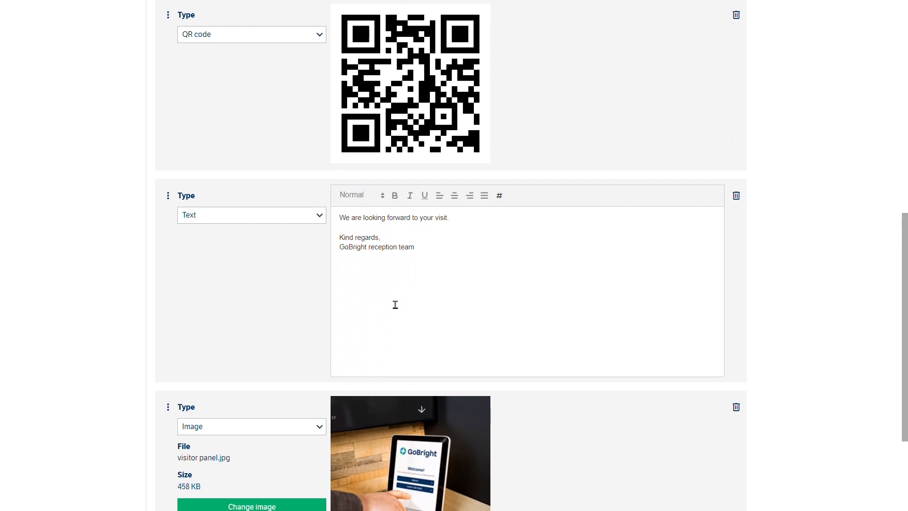
scroll(396, 305, down, 3)
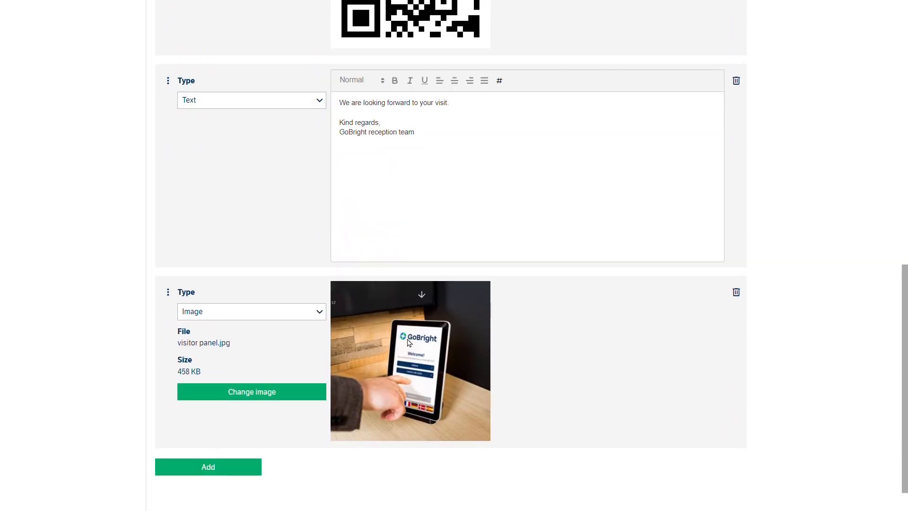
click(736, 292)
click(393, 279)
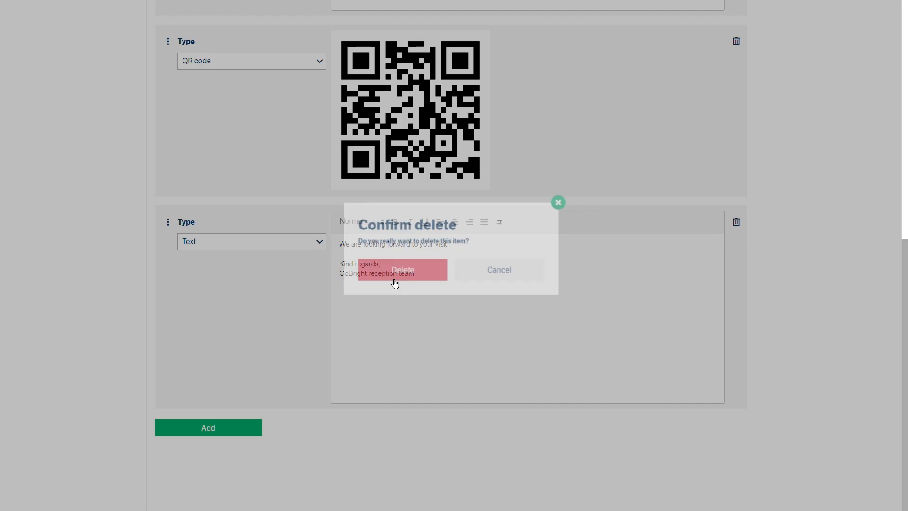
- Add the line "Enjoy your visit" below the appointment text in the UK Locations mail template and save it
scroll(572, 340, up, 6)
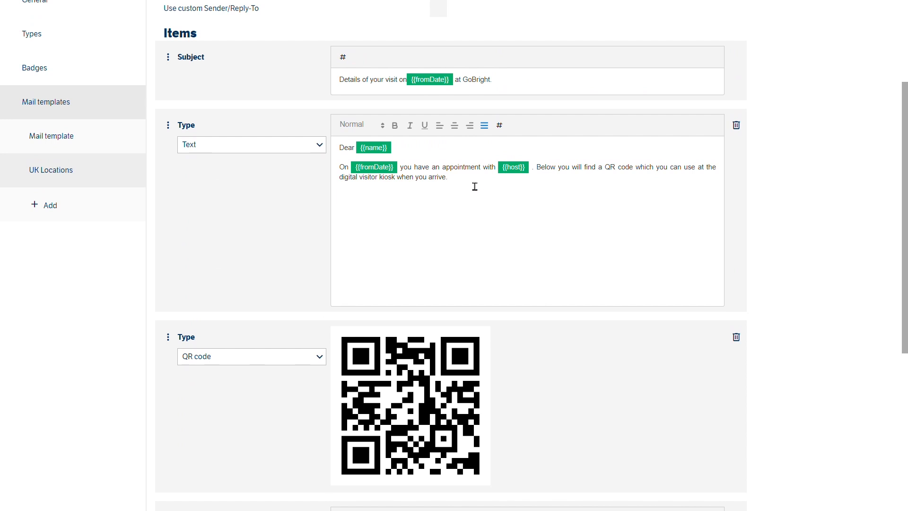
text(Enjoy your visit)
scroll(819, 272, up, 3)
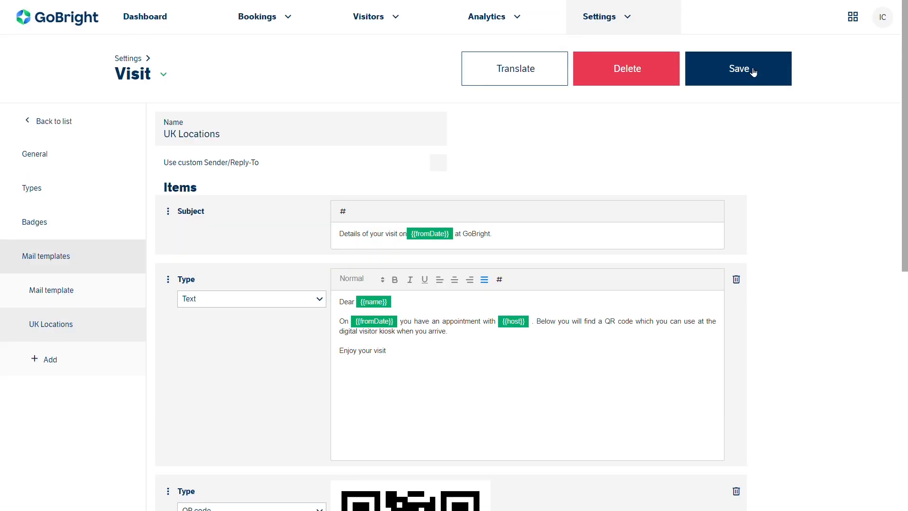
click(753, 72)
- Add a text item to the visitor badge with type Field, showing the Company name
click(42, 228)
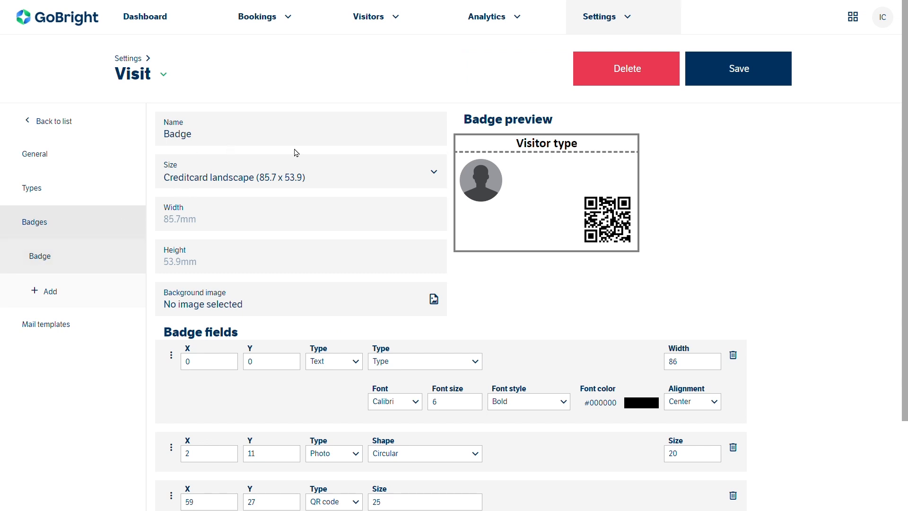
scroll(310, 188, down, 1)
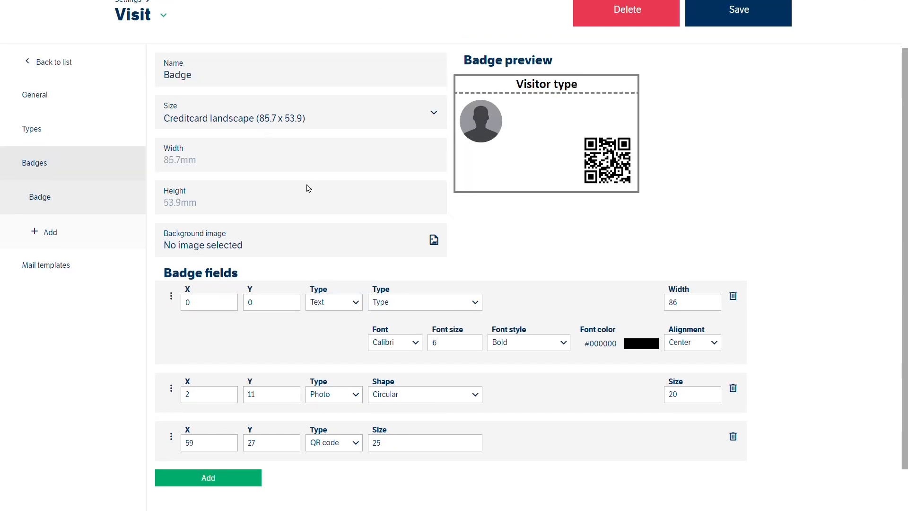
scroll(308, 188, down, 1)
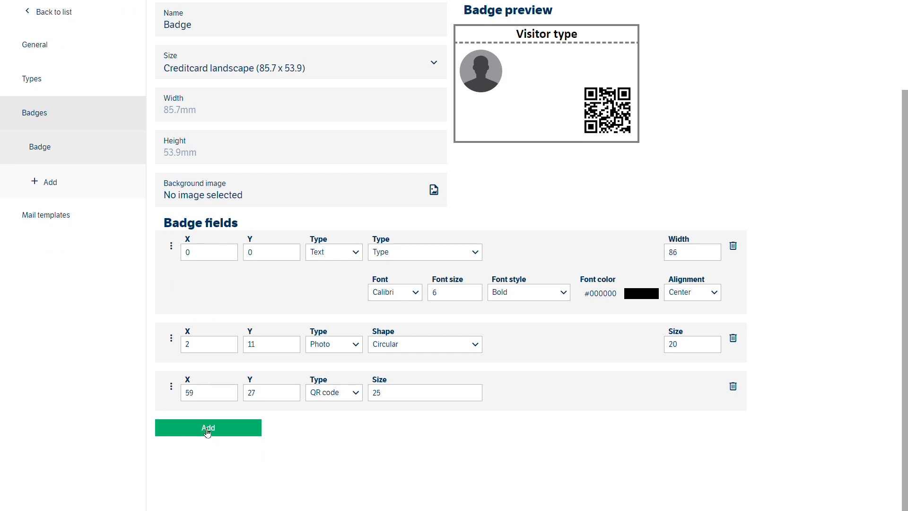
click(207, 431)
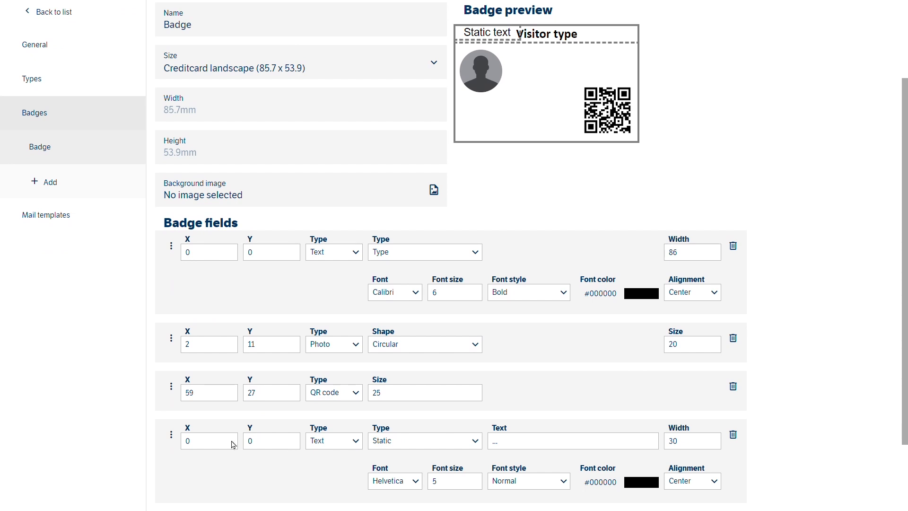
click(419, 445)
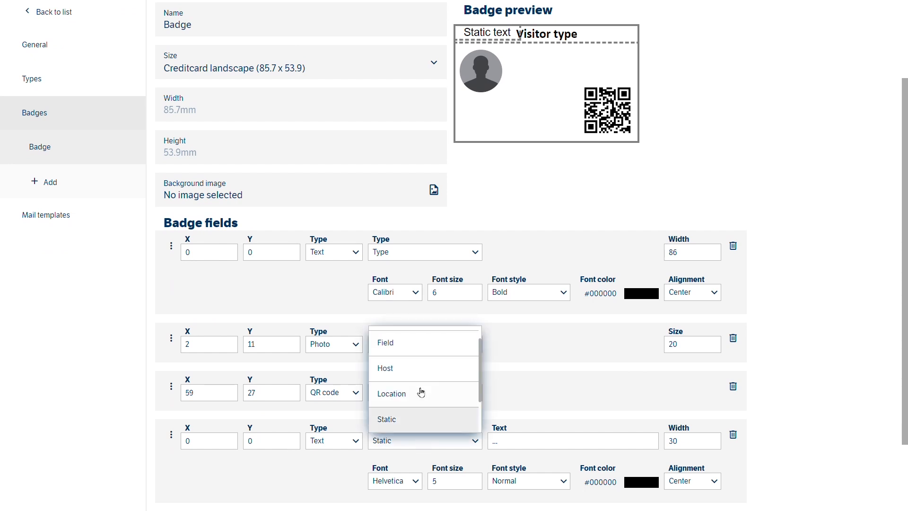
click(410, 343)
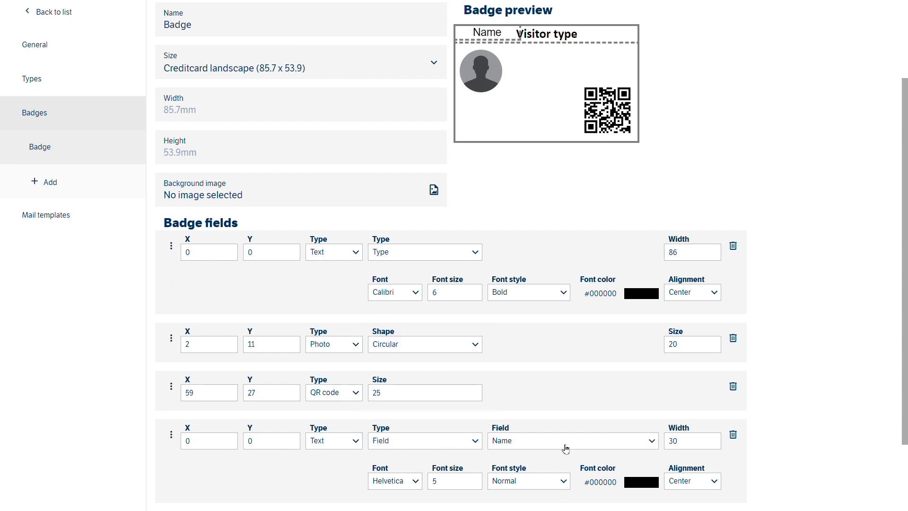
click(566, 449)
click(551, 417)
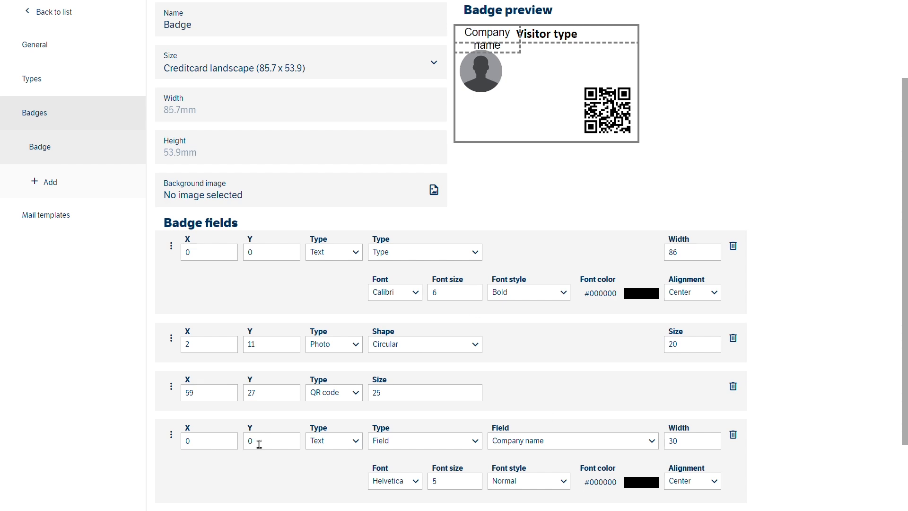
- Set the Company name badge item's Y position to 40 and its width to 86
double_click(258, 446)
text(40)
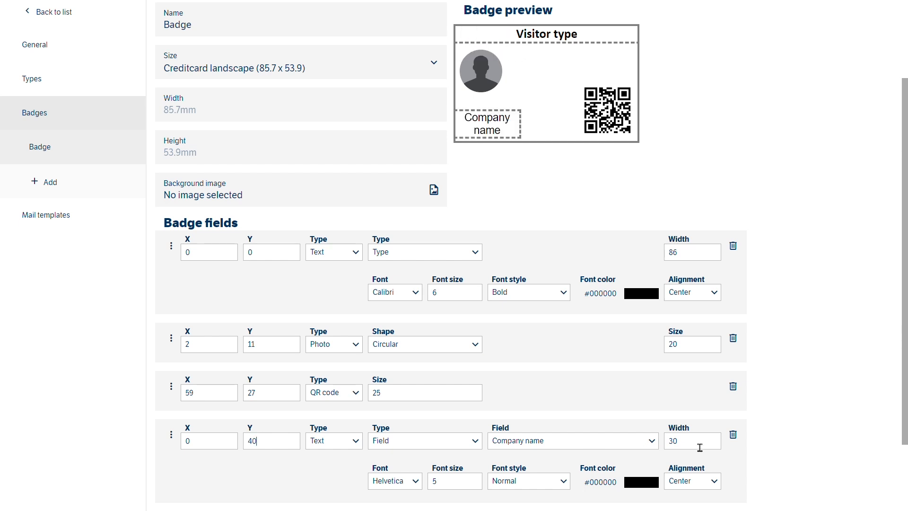
double_click(673, 441)
text(86)
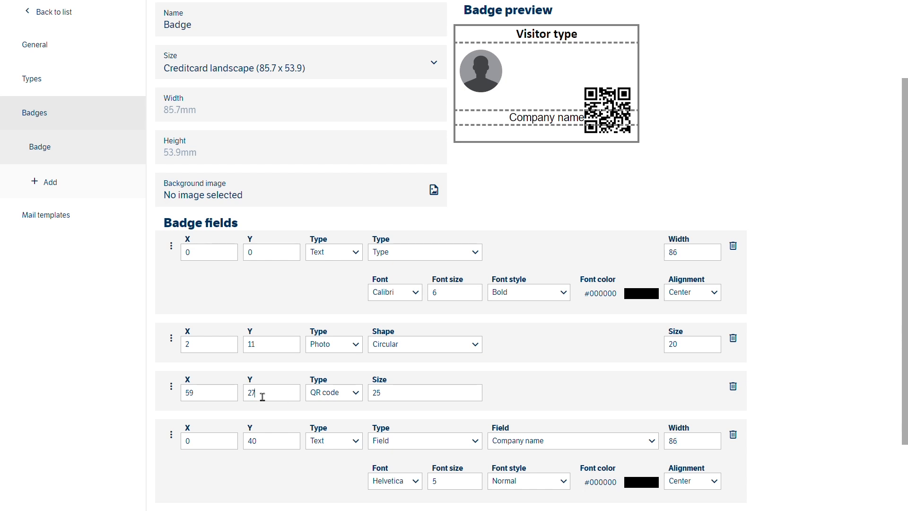
- Set the Y position of the badge's QR code to 10
double_click(254, 397)
text(1)
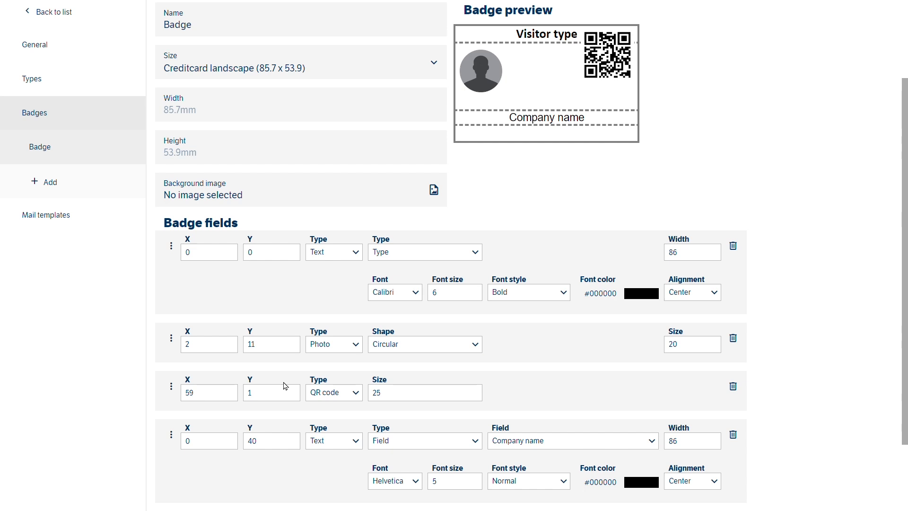
text(0)
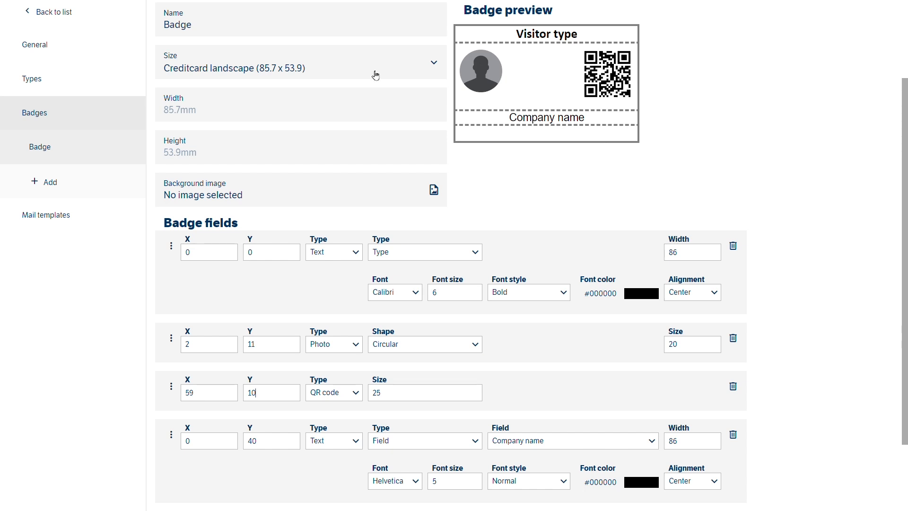
- Add a visitor type named Staff to the configuration, save it, and return to the dashboard
click(40, 81)
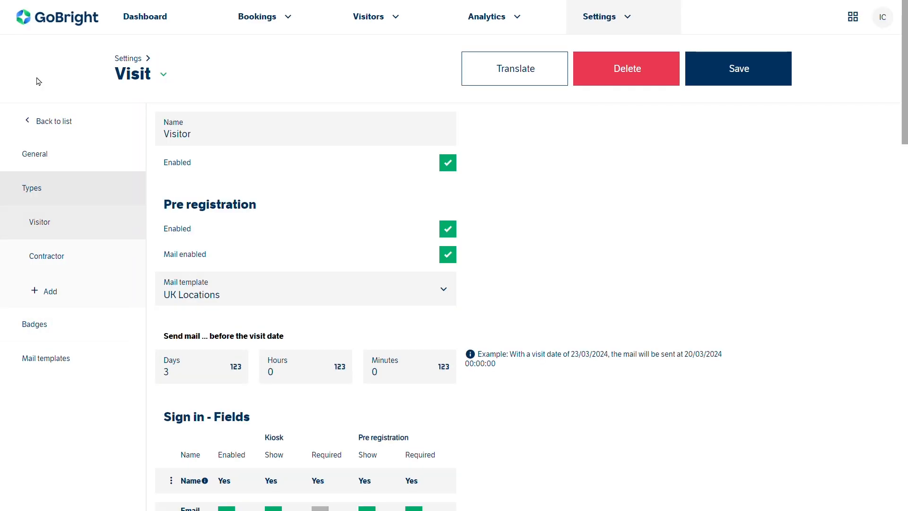
click(50, 293)
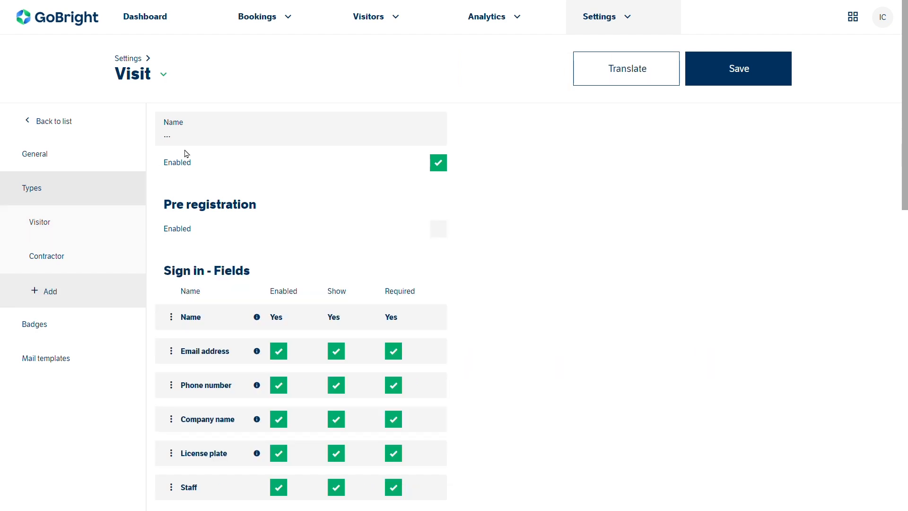
click(212, 141)
text(S)
text(taff)
scroll(293, 189, down, 3)
scroll(298, 202, up, 3)
click(738, 68)
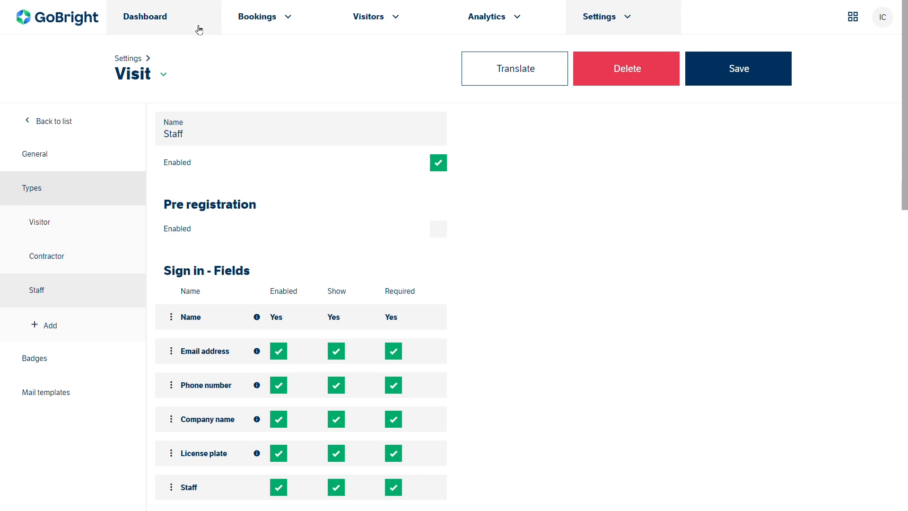
click(171, 21)
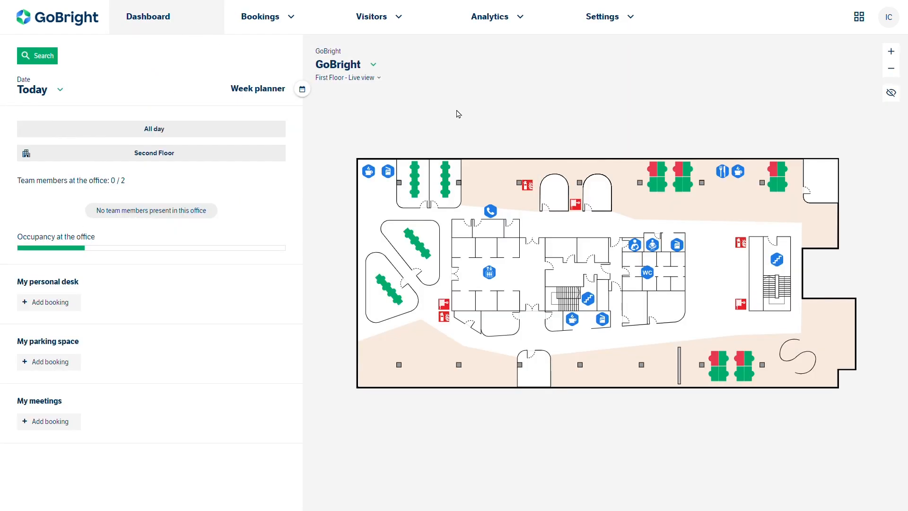